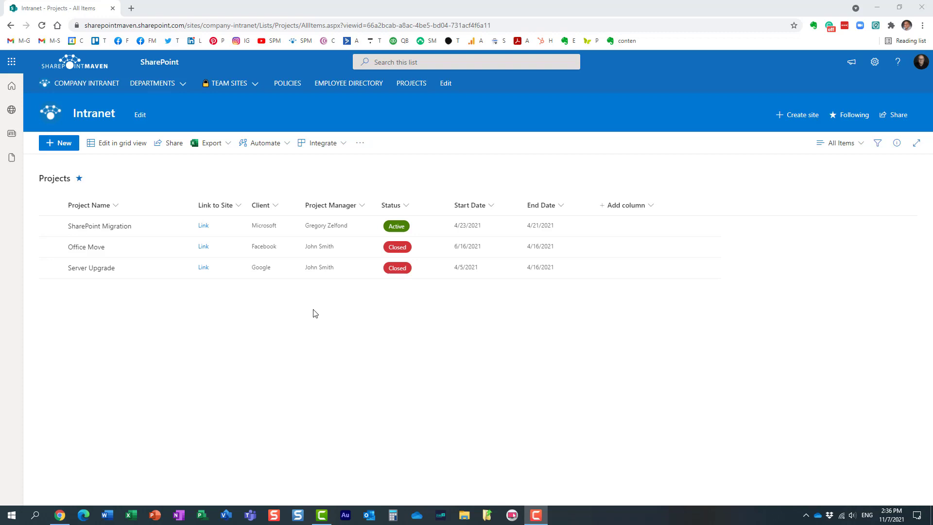
Step: Open the list's alert setup from the extra actions menu, then cancel it without saving
click(362, 146)
click(362, 146)
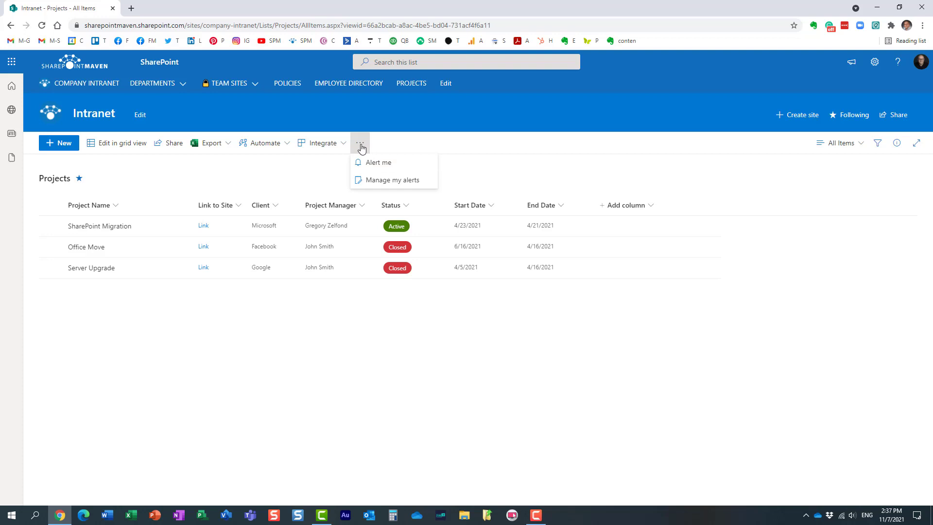
click(385, 163)
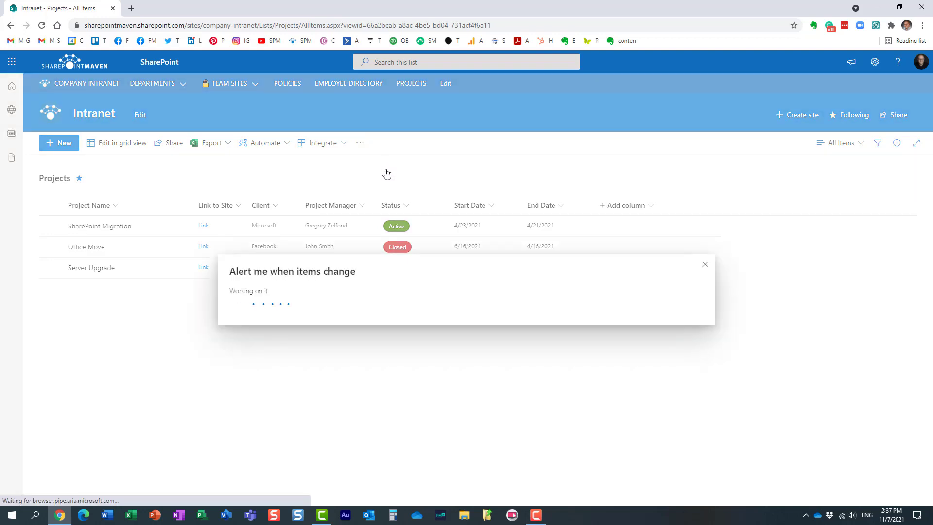
scroll(360, 323, down, 2)
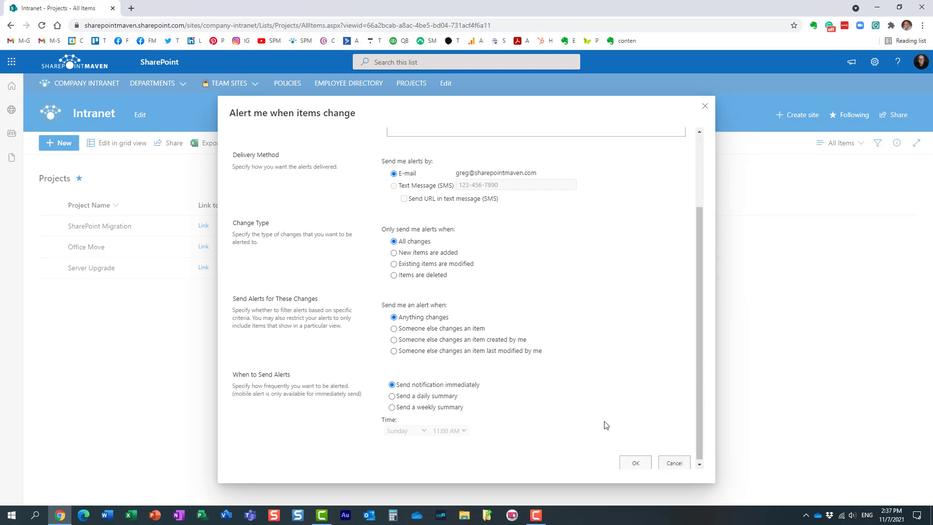
click(674, 463)
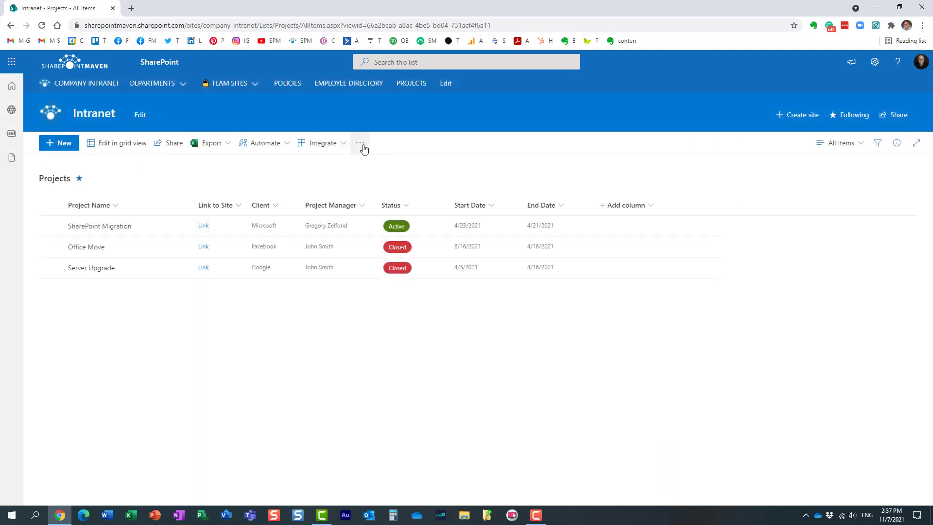
Step: Start a new notification rule from the Projects list's Automate menu
click(360, 144)
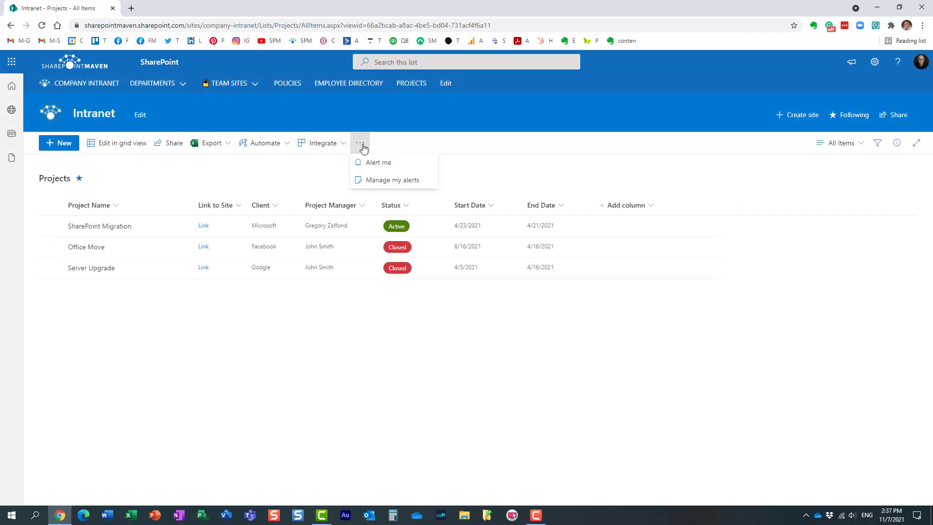
click(429, 132)
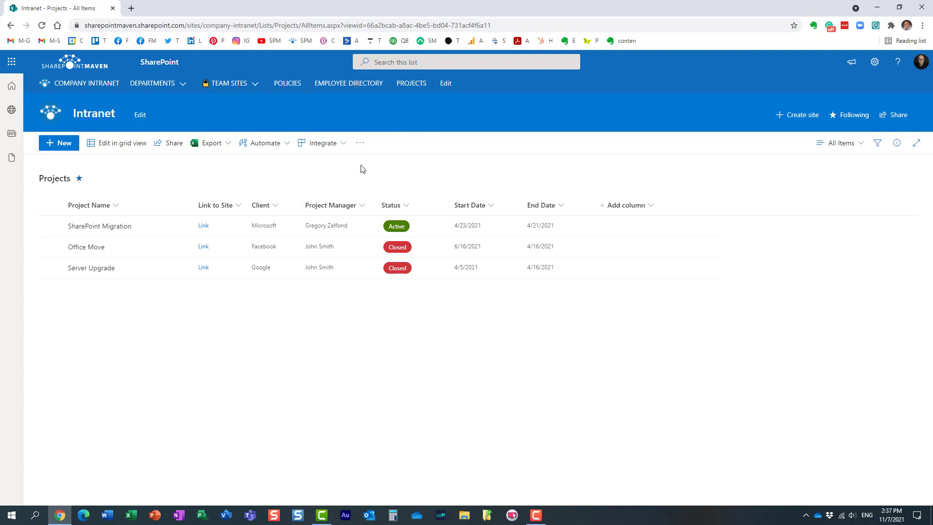
click(275, 144)
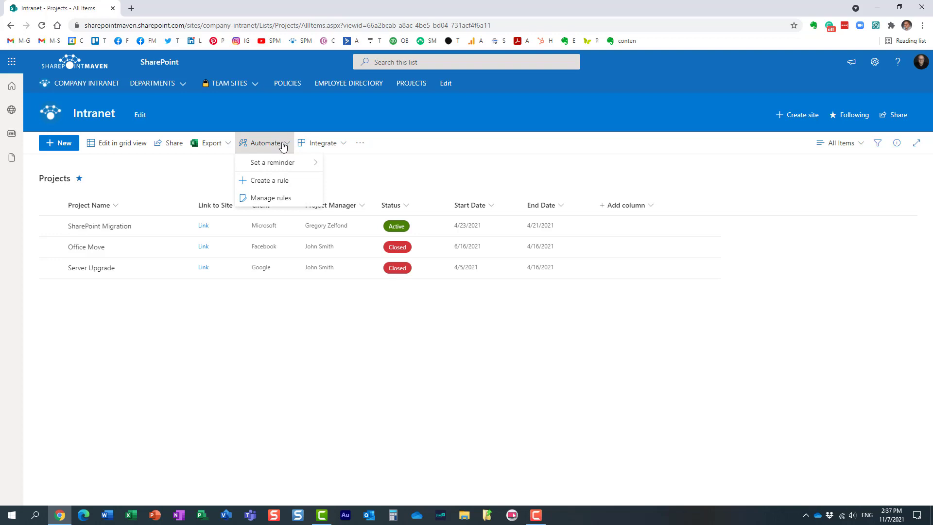
click(279, 180)
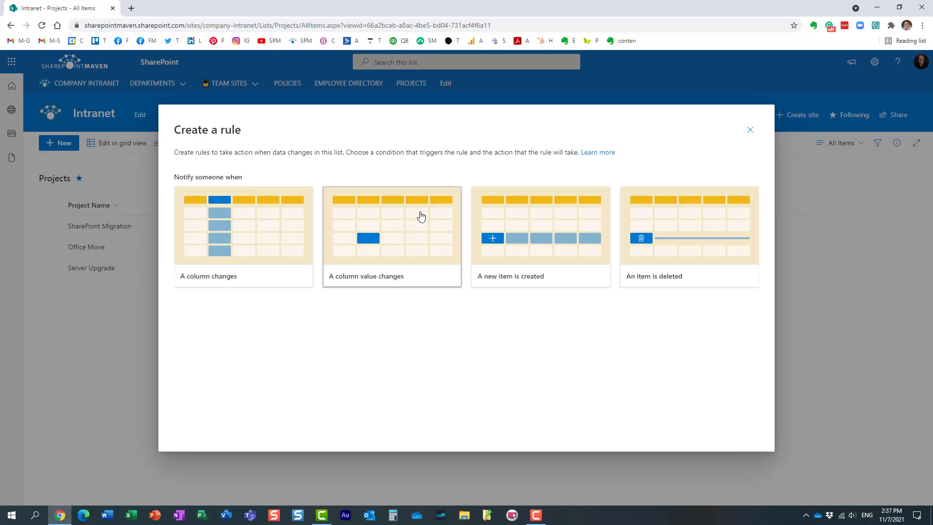
Step: Build an 'A column value changes' rule: when Status is Active, send email to Me
click(413, 228)
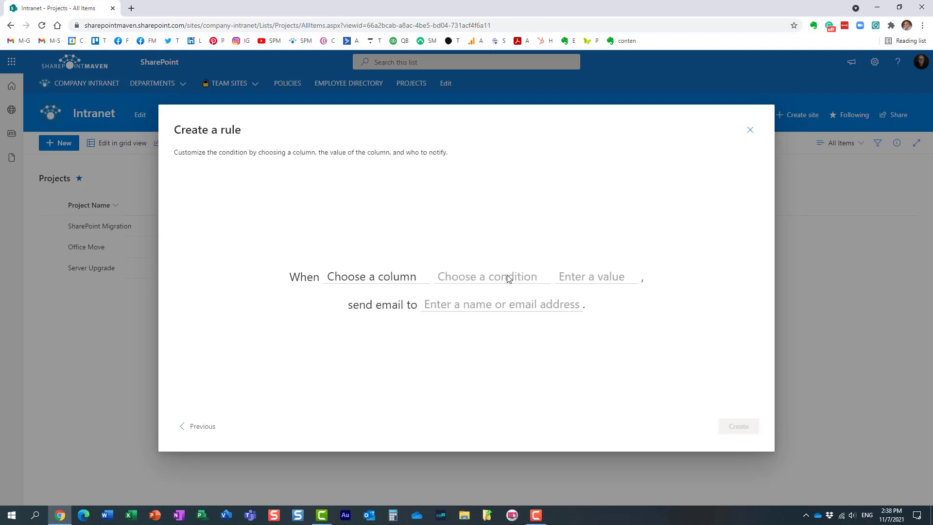
click(354, 276)
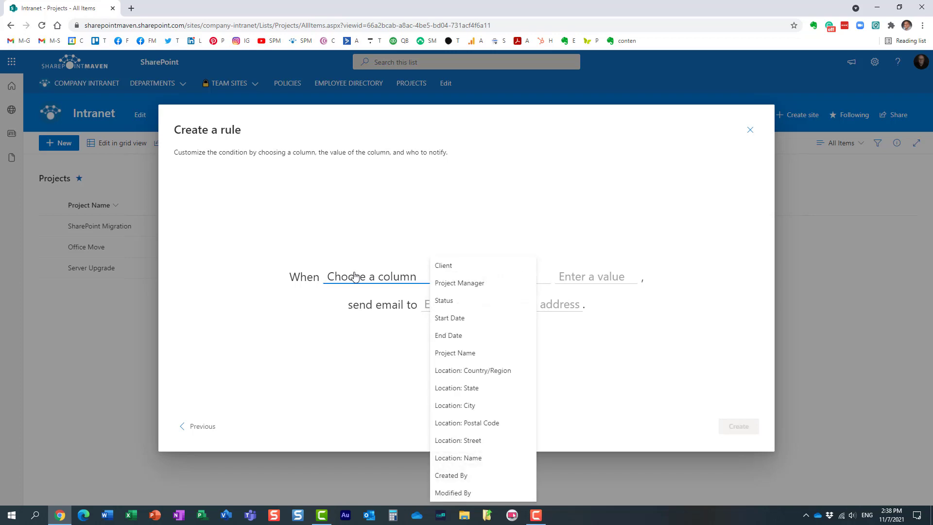
click(454, 302)
click(464, 281)
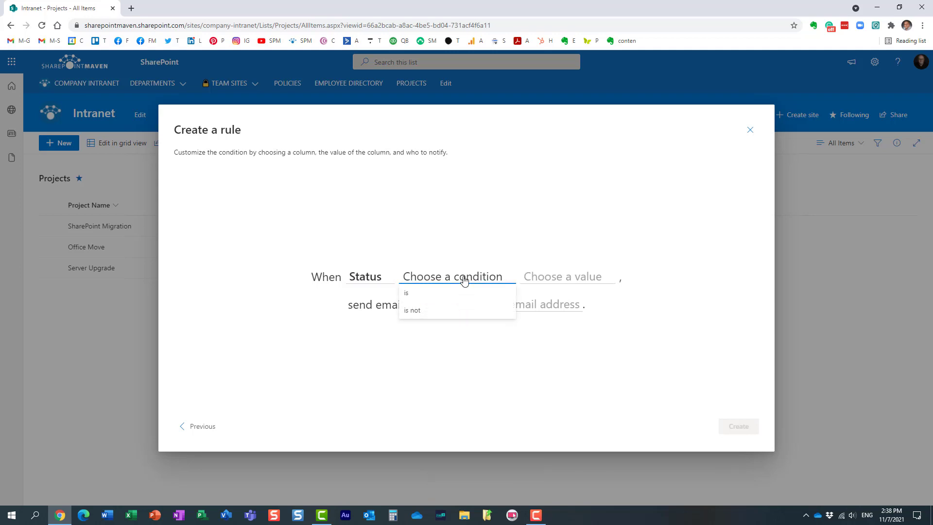
click(423, 295)
click(523, 279)
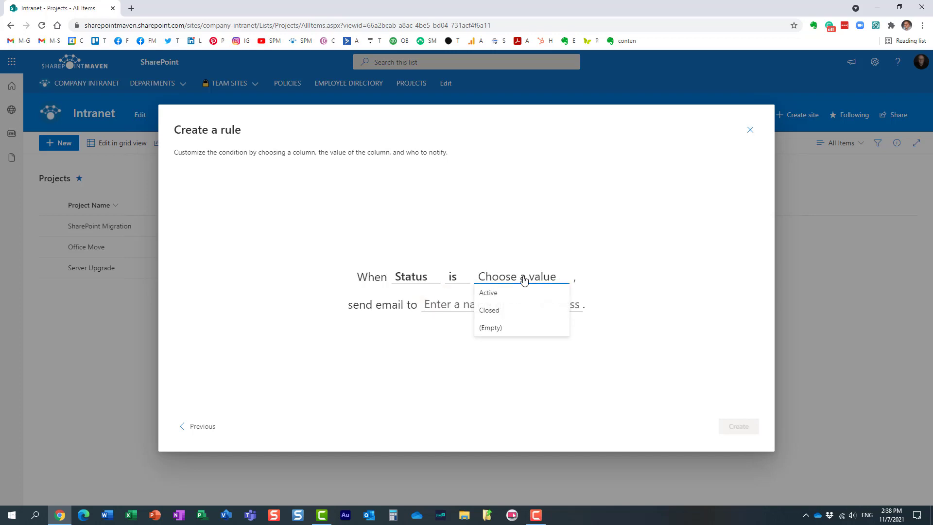
click(501, 295)
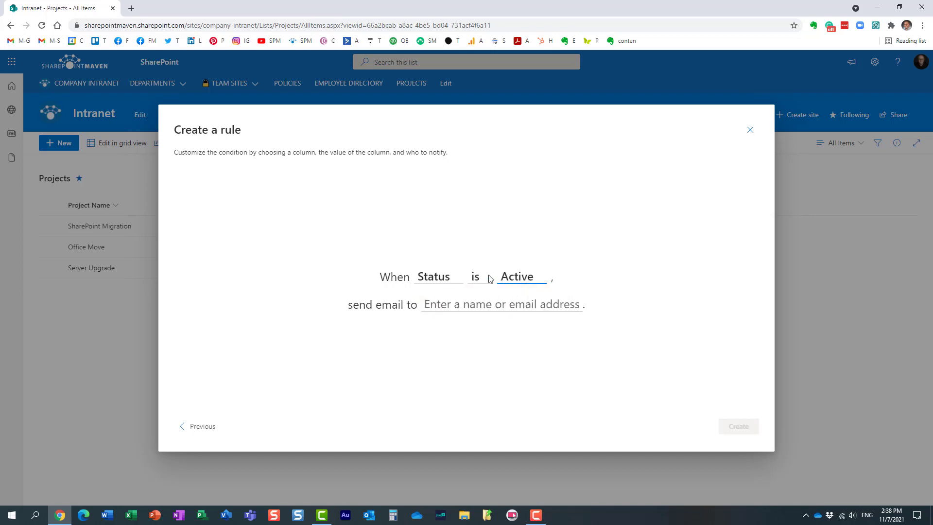
click(507, 280)
click(515, 295)
click(435, 305)
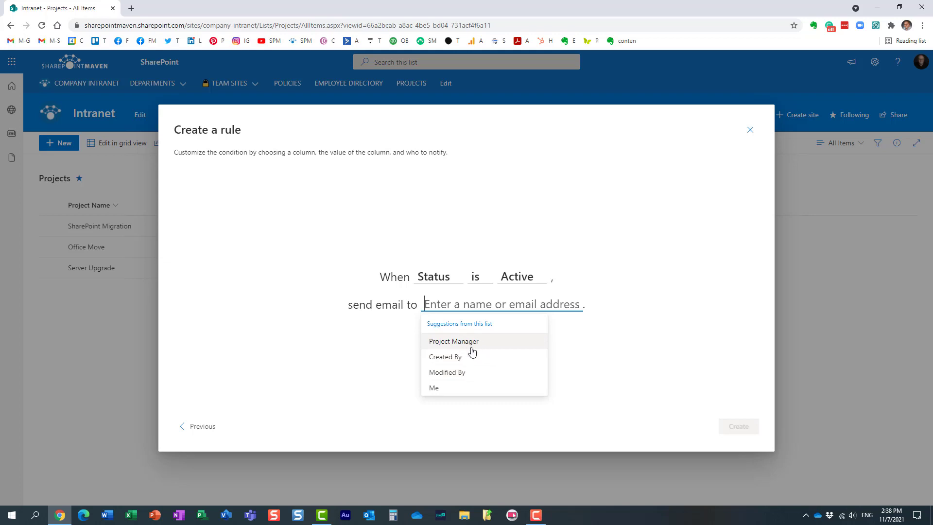
click(453, 389)
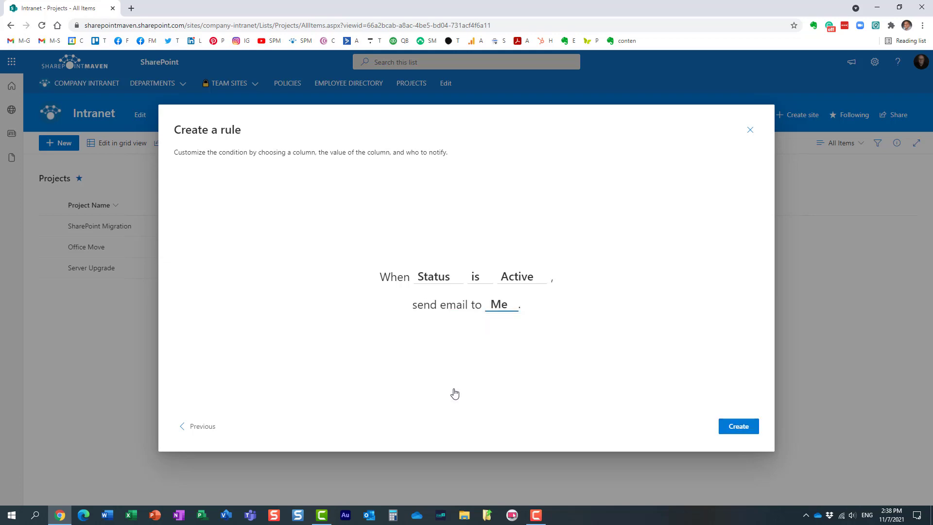
Step: Create the Status-is-Active email rule and review the list's existing rules in Manage rules
click(731, 428)
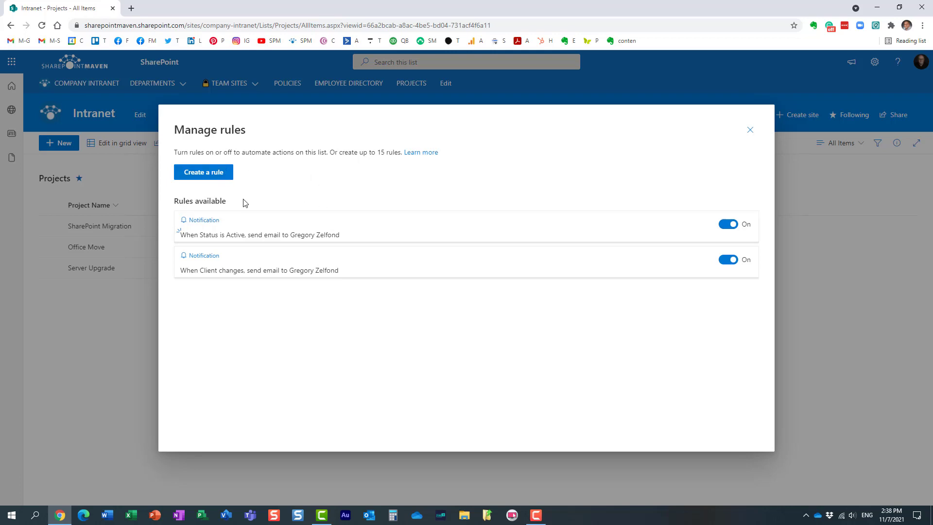
click(748, 130)
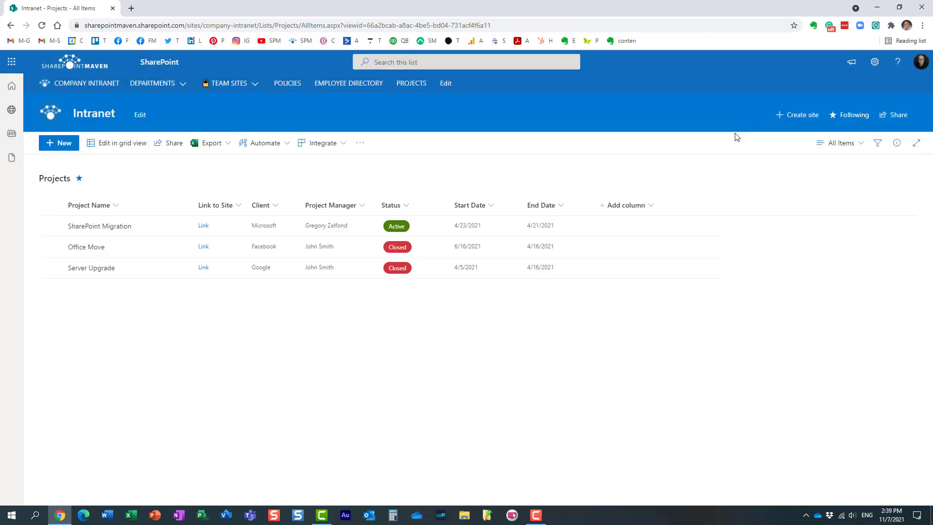
click(271, 145)
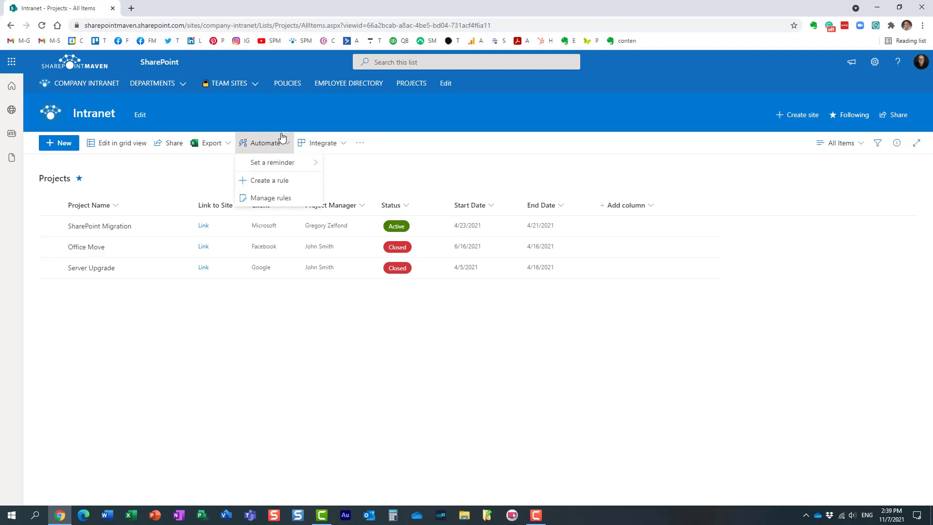
click(286, 202)
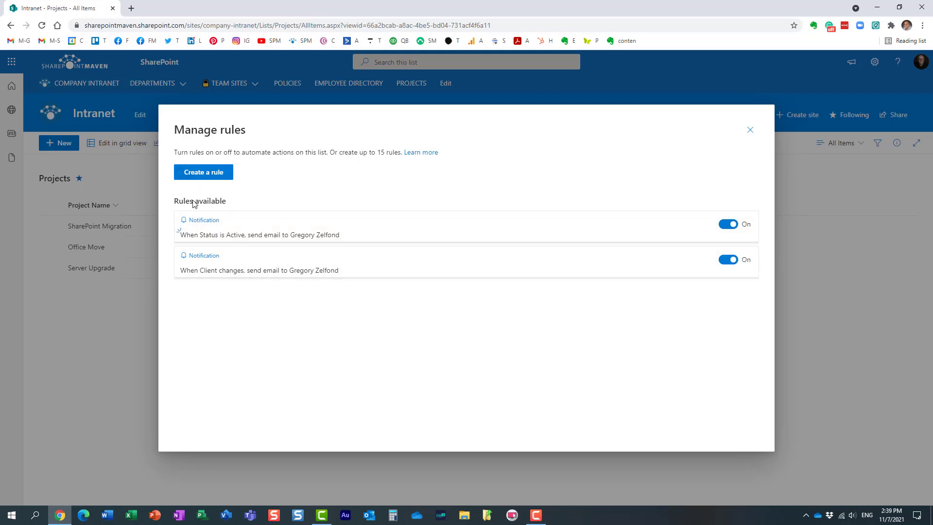
click(750, 129)
click(273, 145)
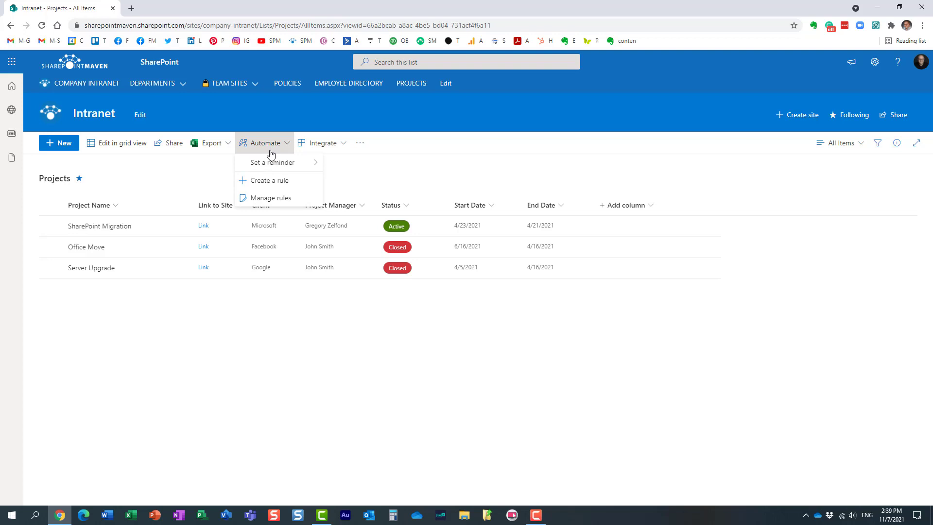
Step: Create an 'A column changes' rule on the Status column that emails Me
click(277, 182)
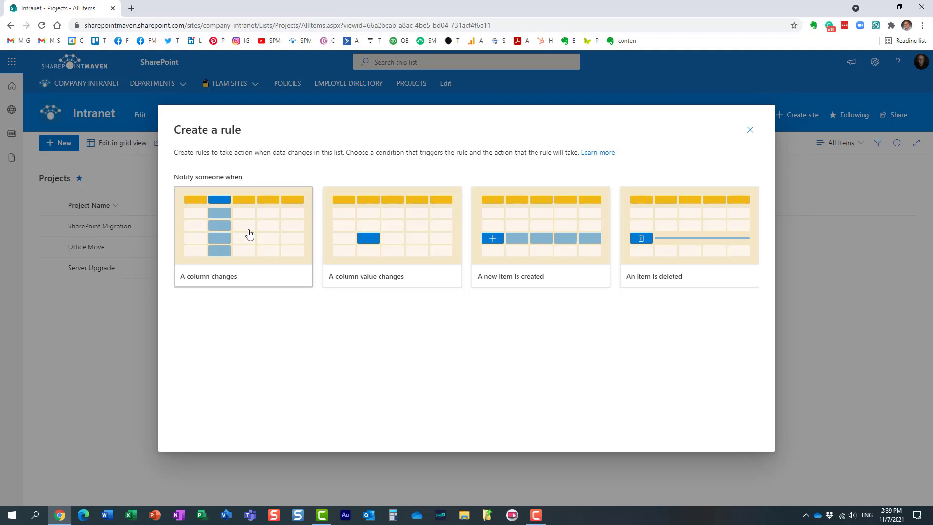
click(259, 237)
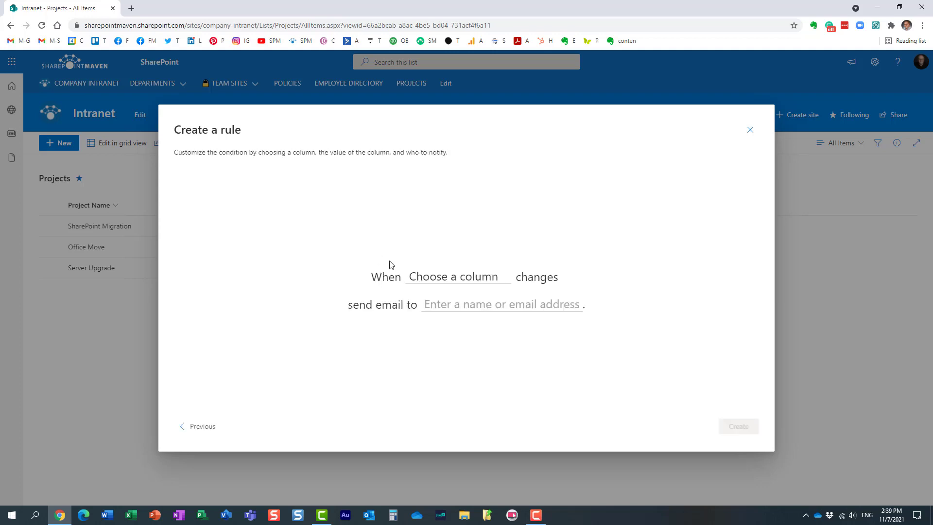
click(431, 275)
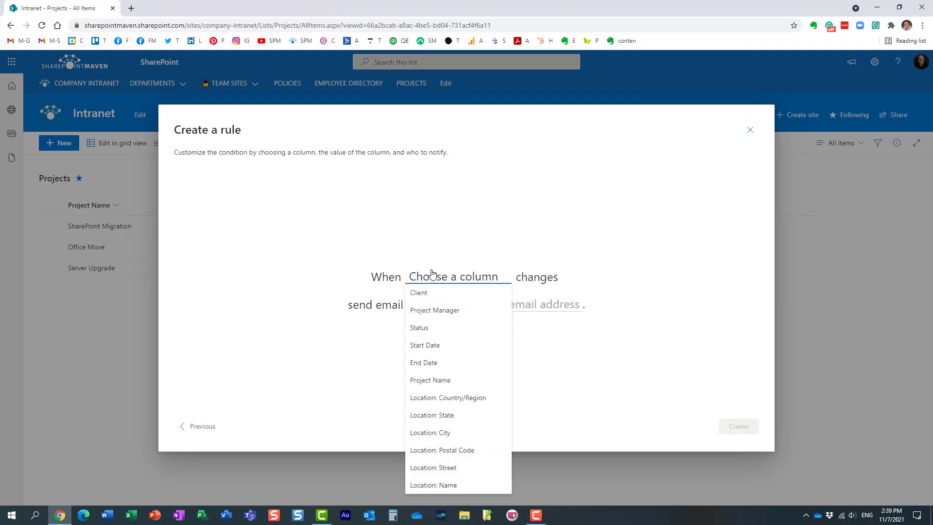
click(431, 327)
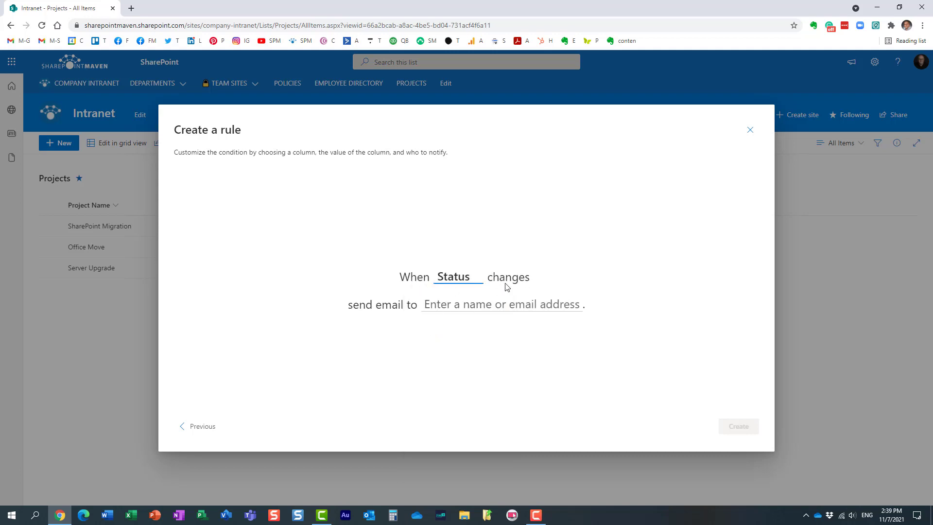
click(436, 304)
click(446, 385)
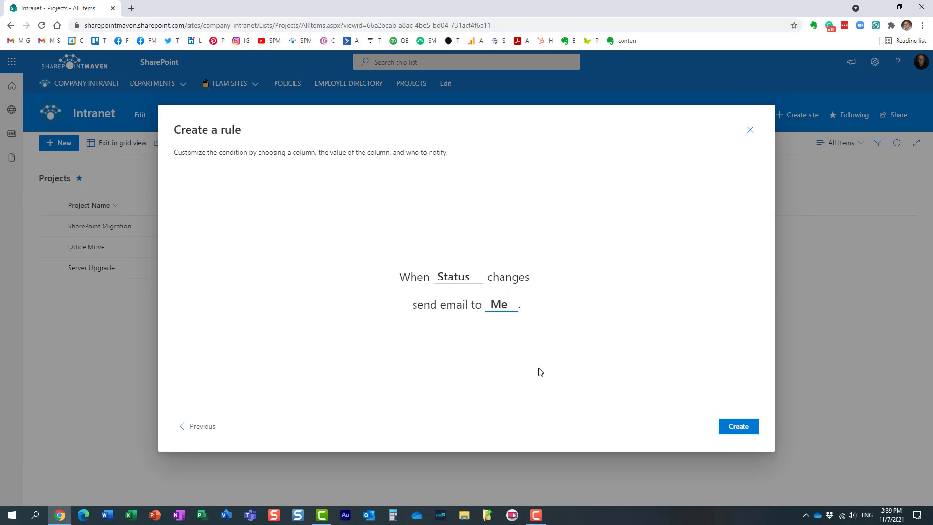
click(743, 429)
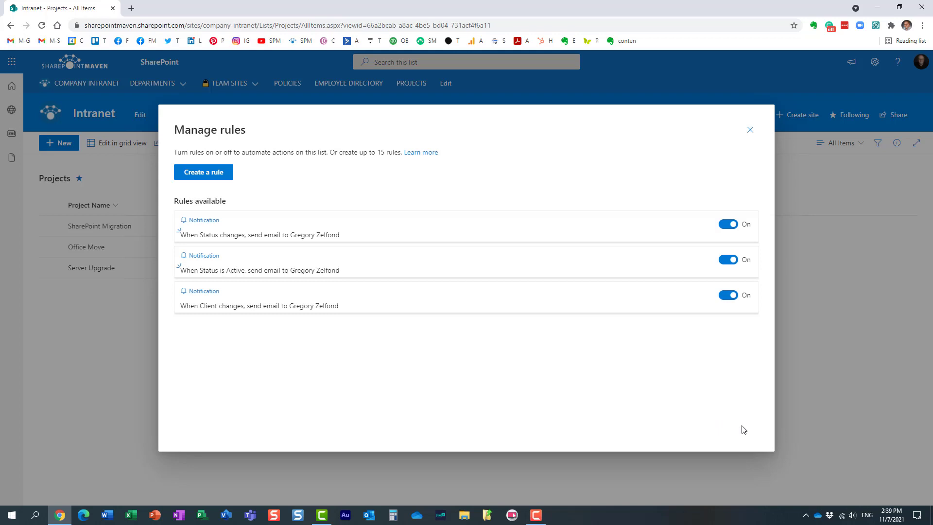
Step: Delete the 'When Status changes' rule in Manage rules, keeping the other two rules
click(750, 131)
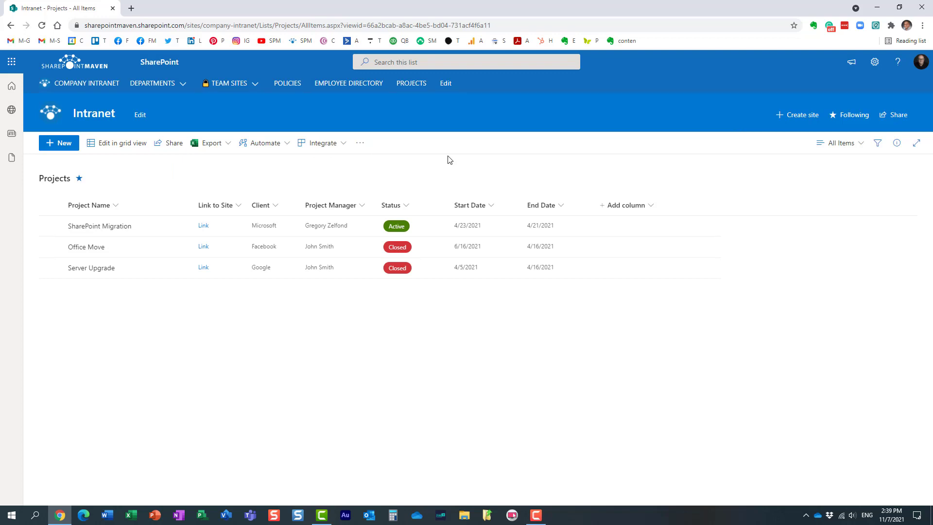
click(271, 144)
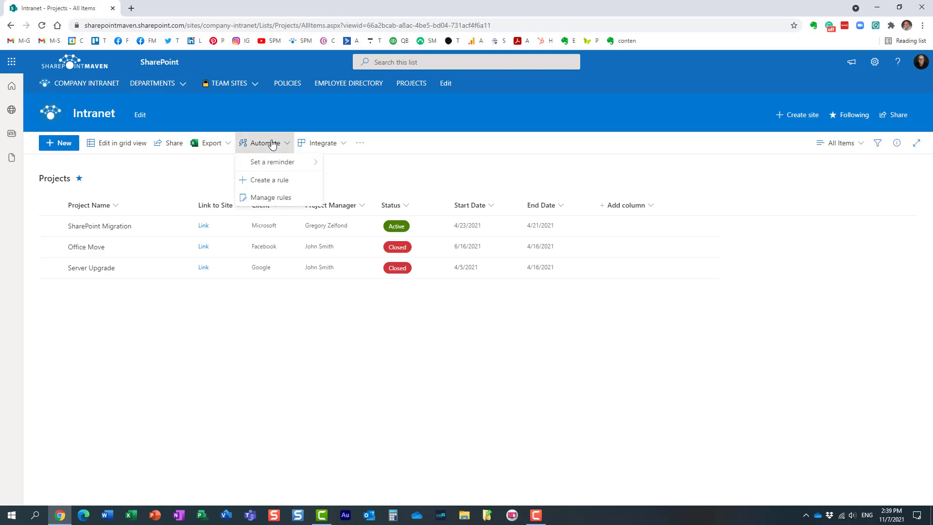
click(284, 199)
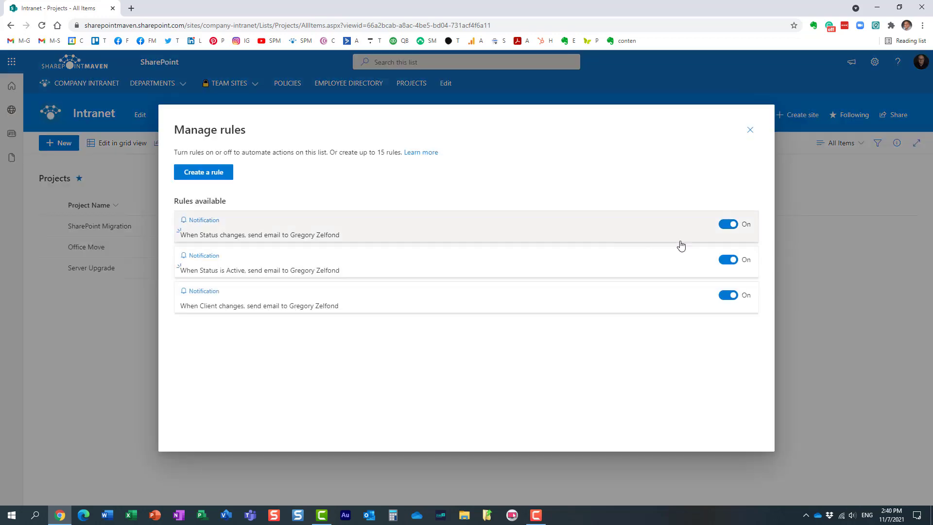
click(738, 232)
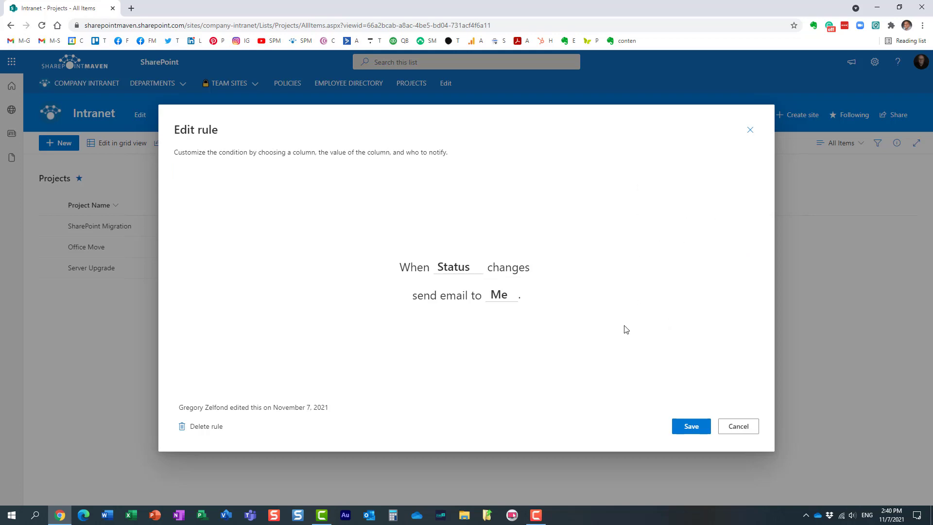
click(207, 427)
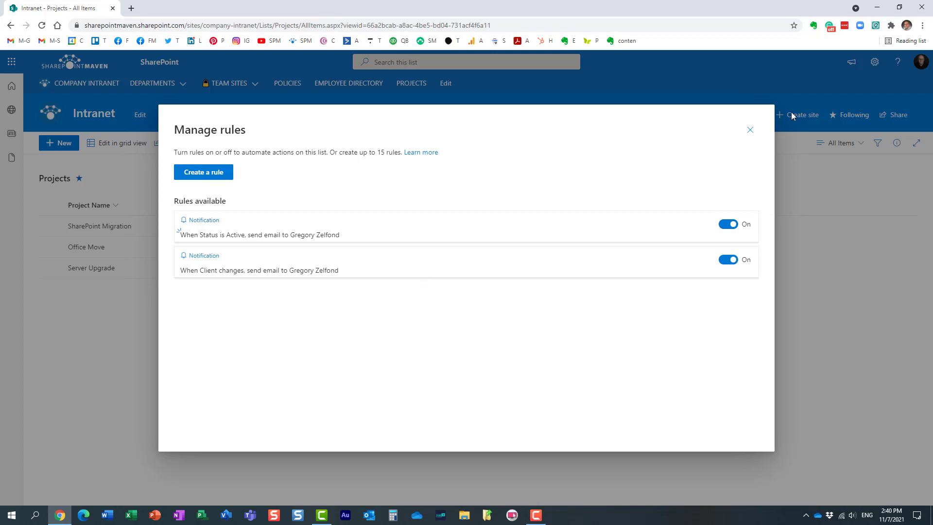
click(751, 132)
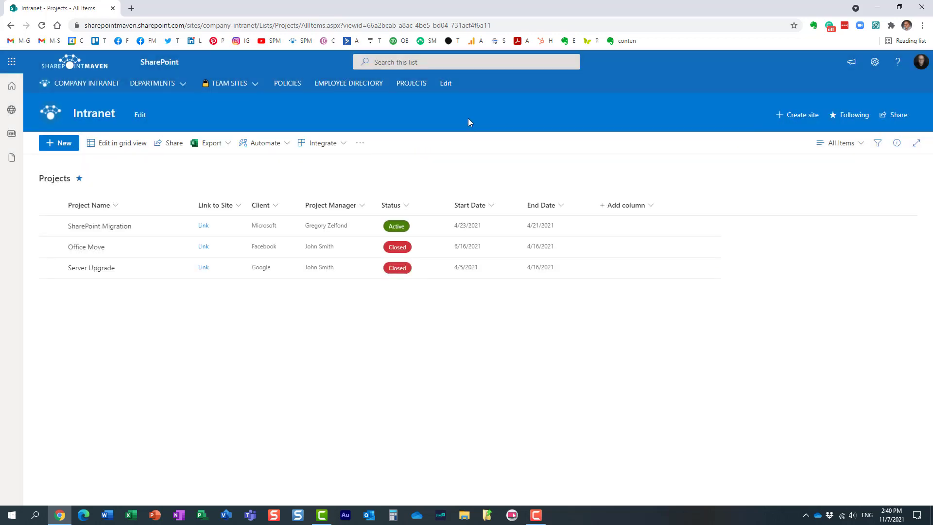